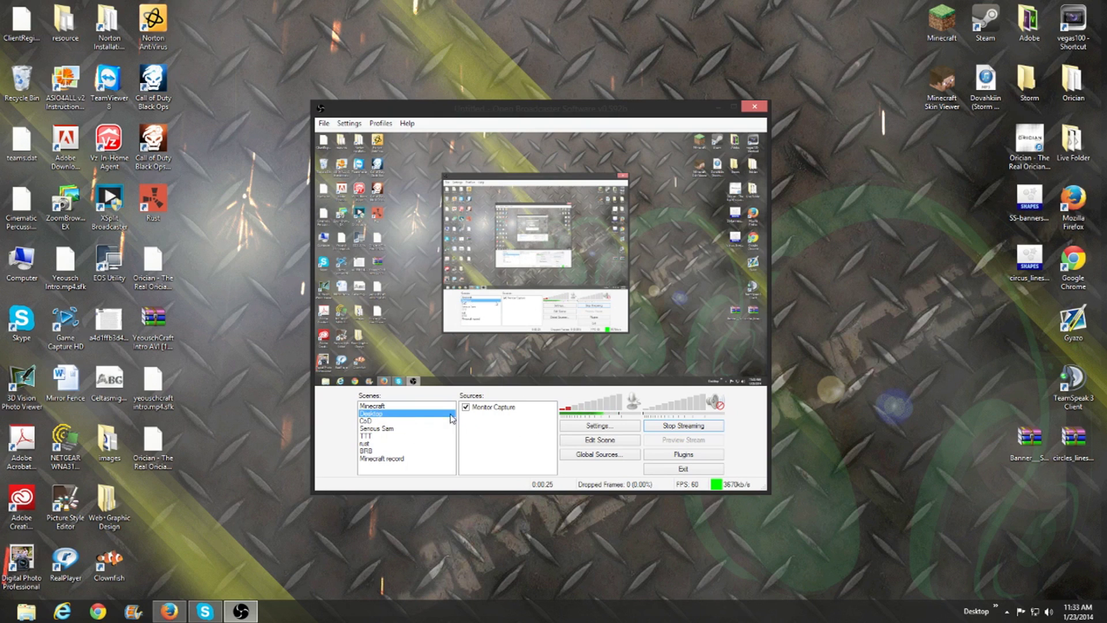
# - Add an image source named Overlay showing the red banner with Info and Donations bars
pyautogui.rightClick(489, 432)
pyautogui.moveTo(516, 433)
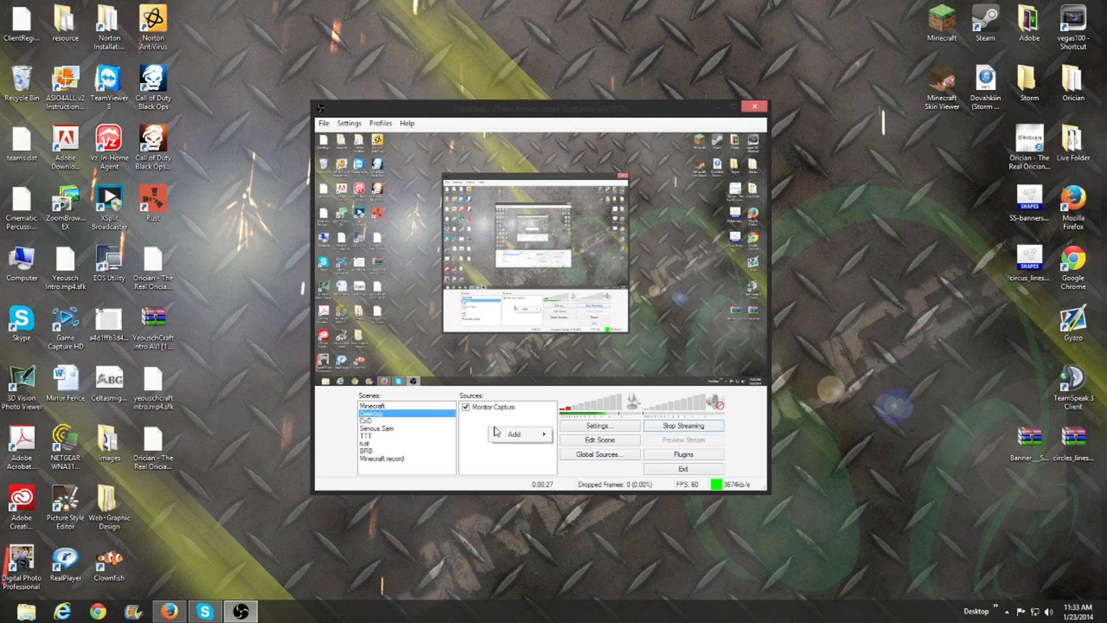
pyautogui.click(588, 459)
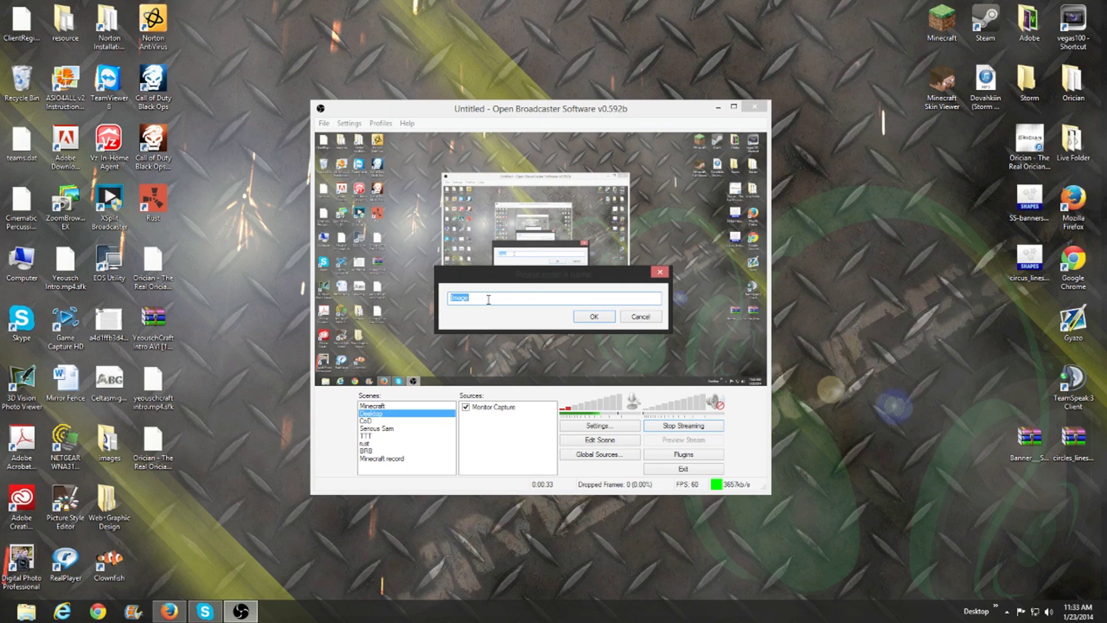
pyautogui.write('Overlay')
pyautogui.press('Return')
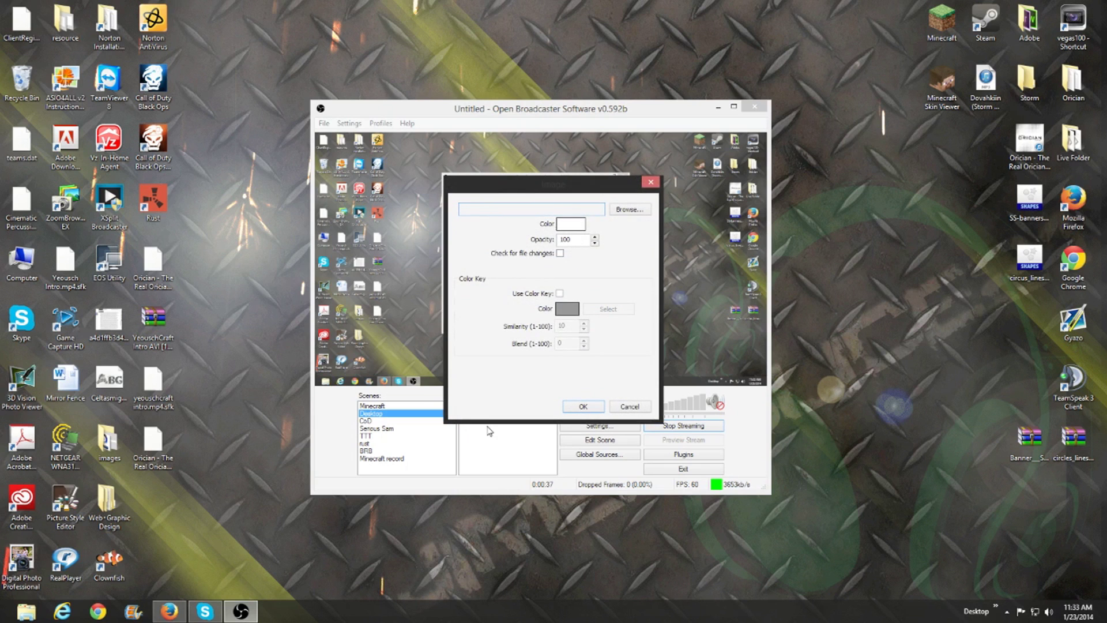
pyautogui.click(629, 209)
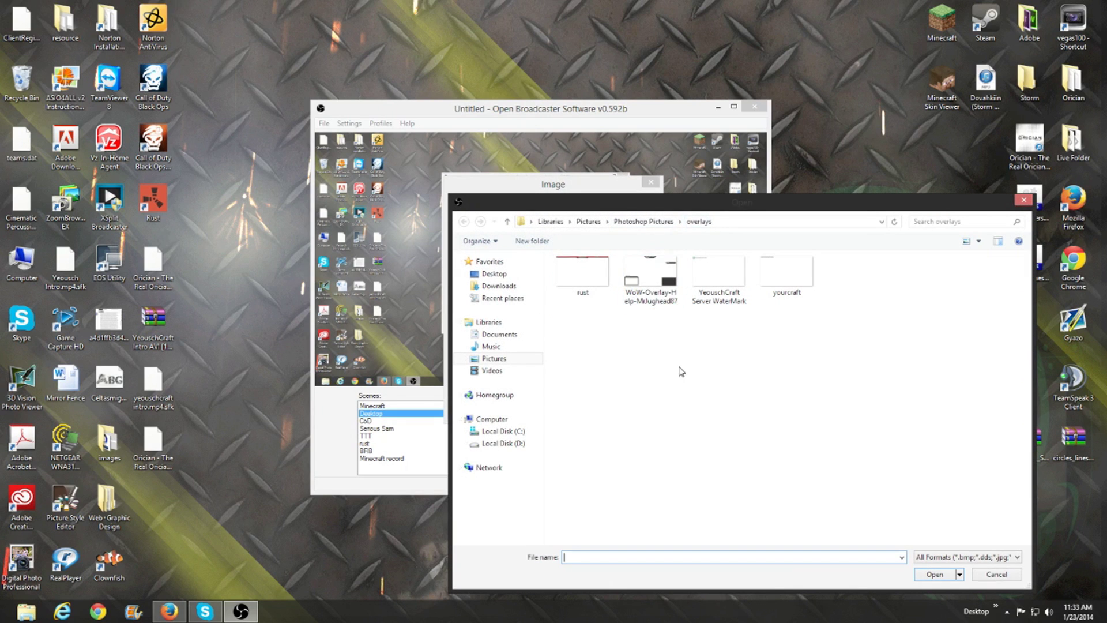
pyautogui.doubleClick(584, 281)
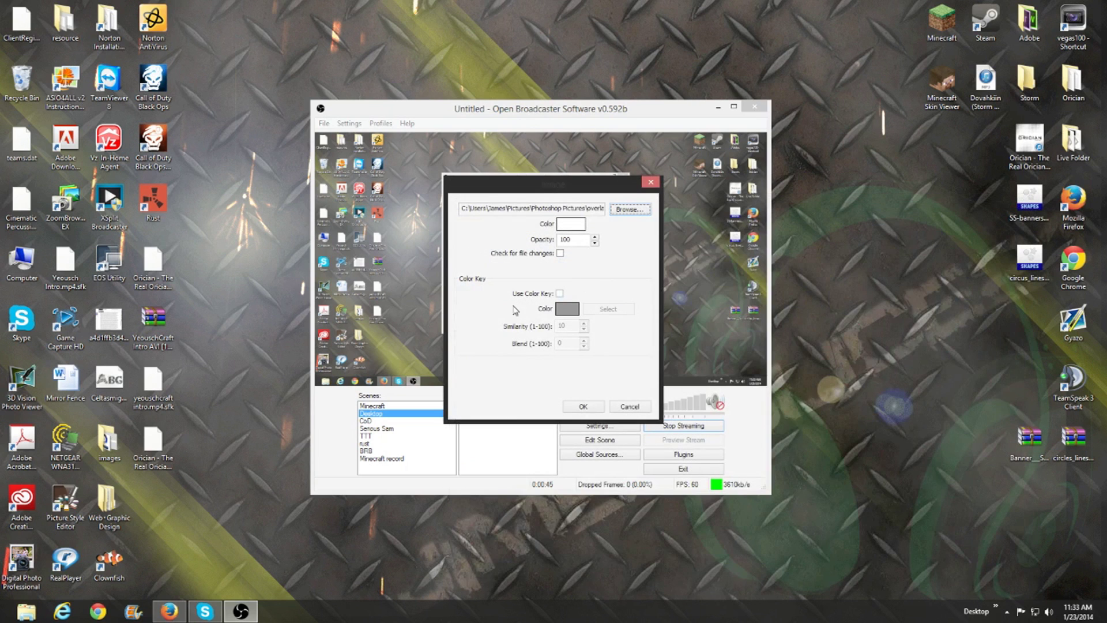
pyautogui.click(584, 408)
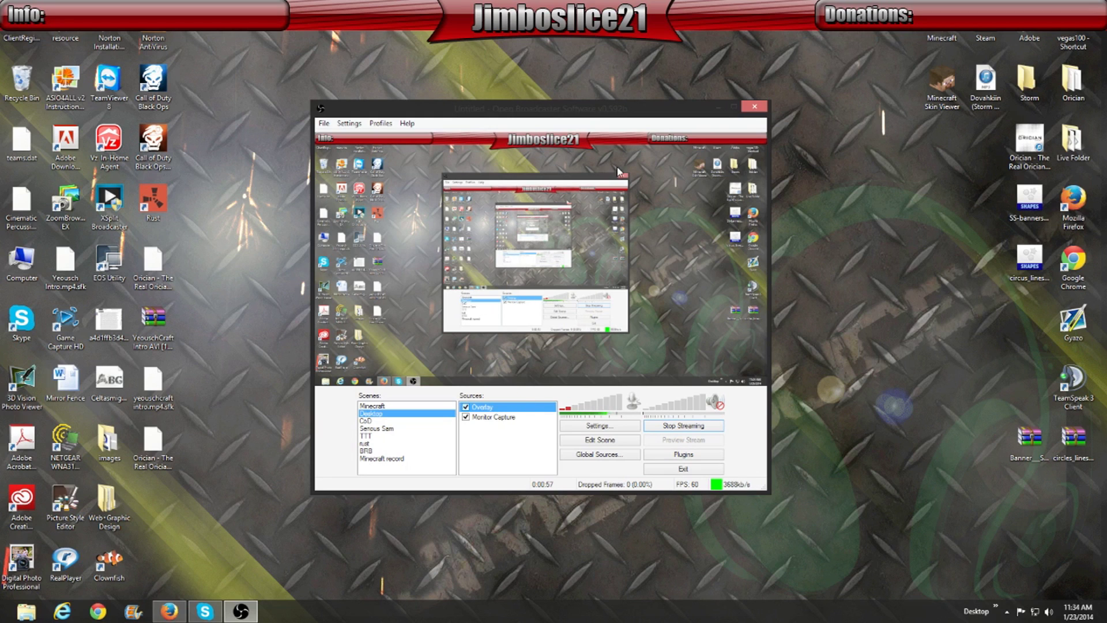
pyautogui.rightClick(507, 443)
# - Add a second image source, Overlay2, showing the Current Song and Donators panels
pyautogui.click(531, 447)
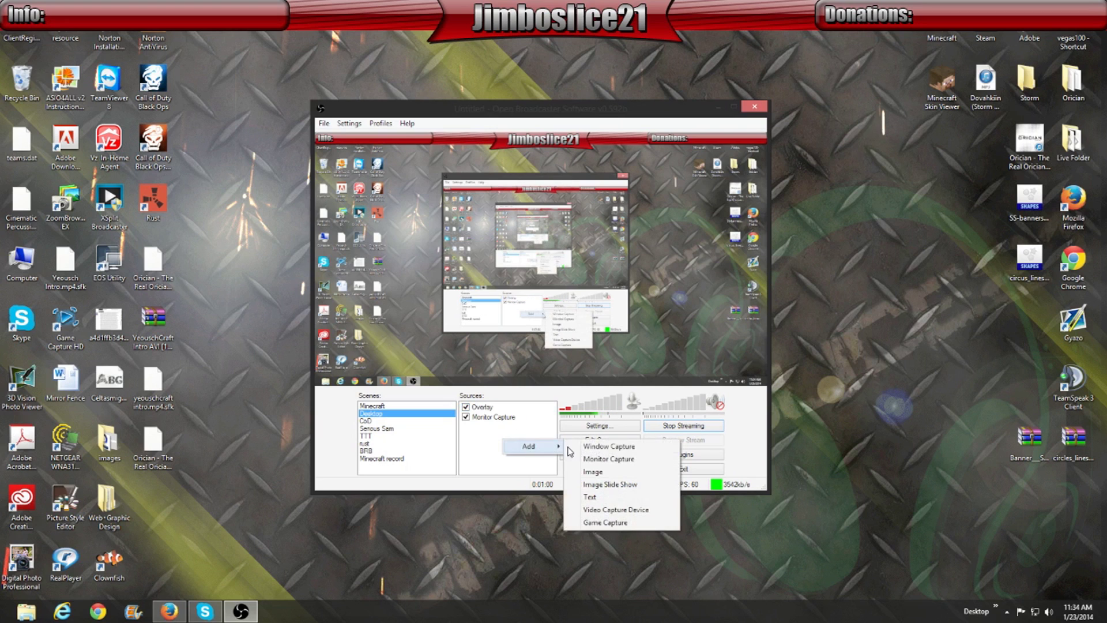
pyautogui.click(605, 456)
pyautogui.write('Ov')
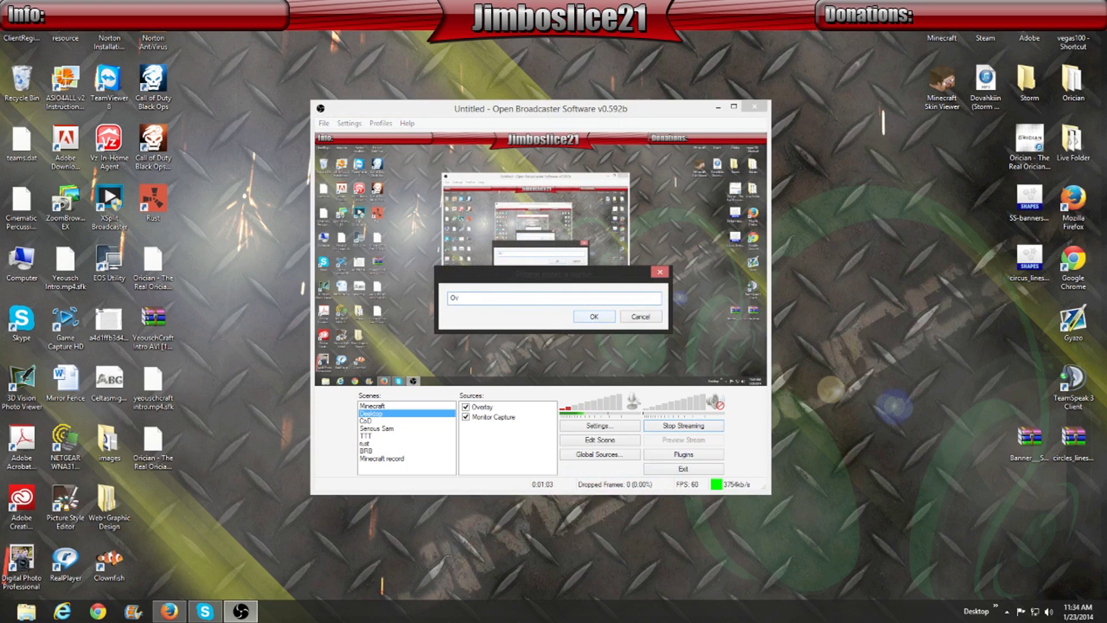
pyautogui.write('Cam')
pyautogui.click(592, 318)
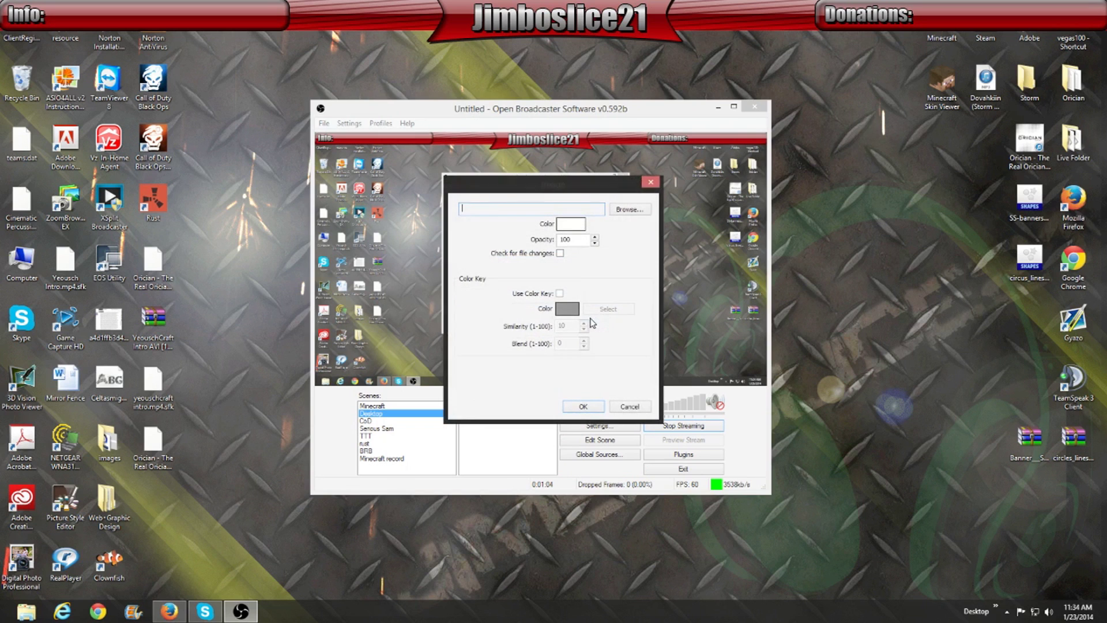
pyautogui.click(630, 209)
pyautogui.doubleClick(654, 273)
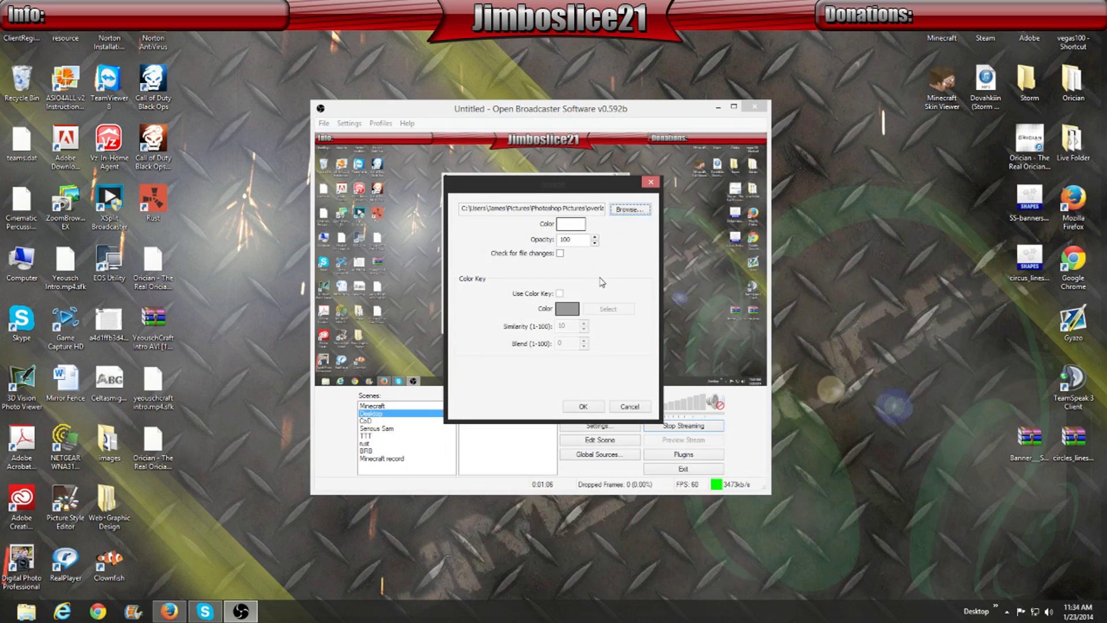
pyautogui.click(583, 407)
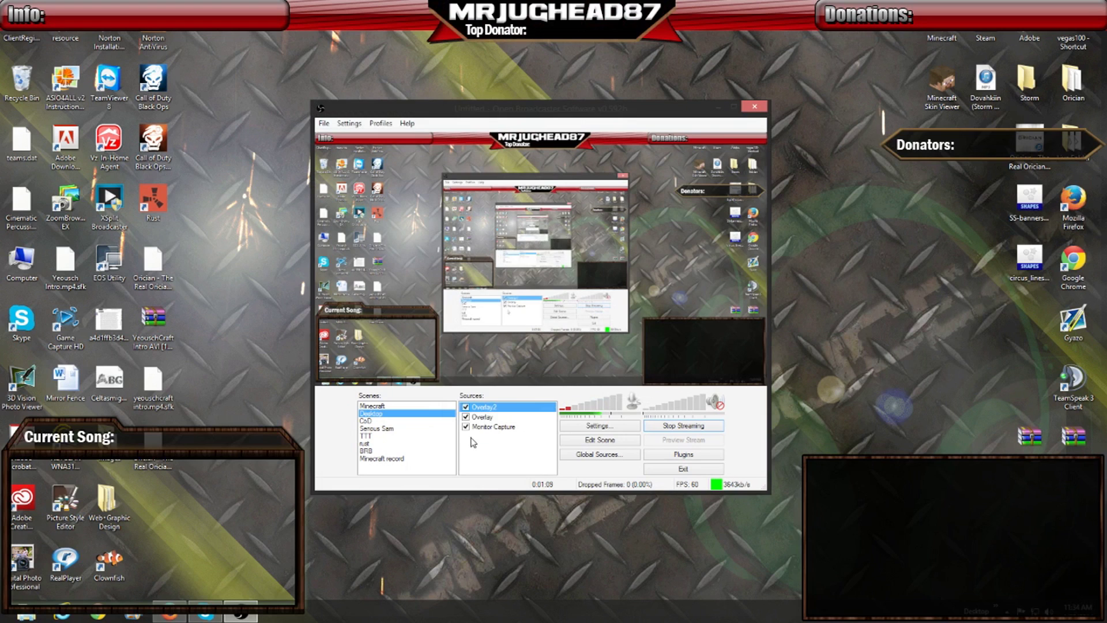
# - Compare the two overlays, then leave Overlay2 hidden and the red banner Overlay visible
pyautogui.click(467, 416)
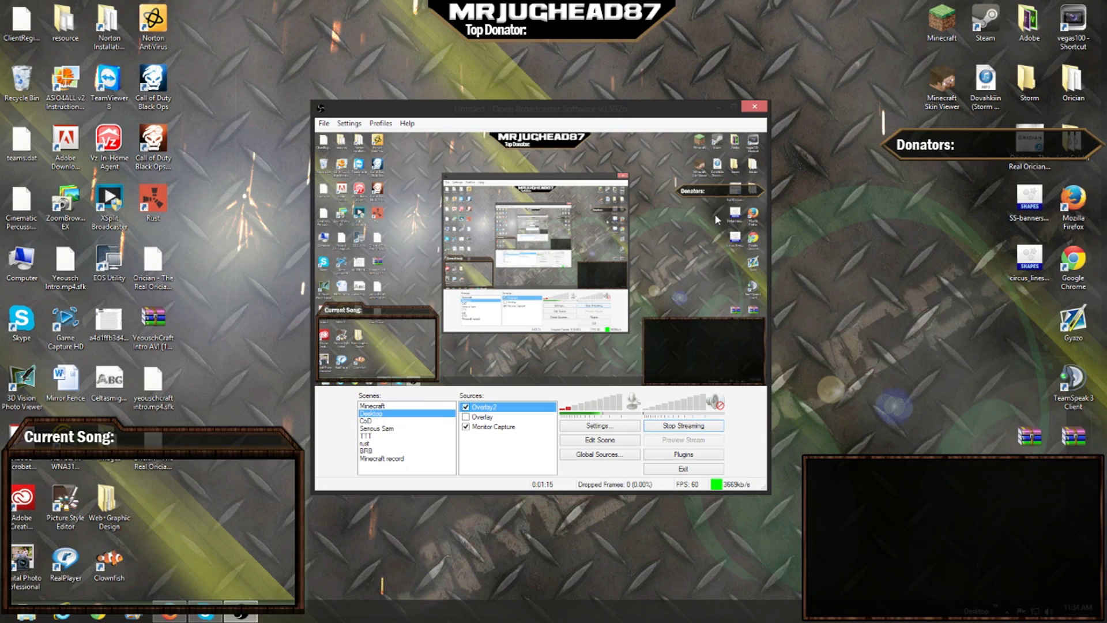
pyautogui.click(466, 417)
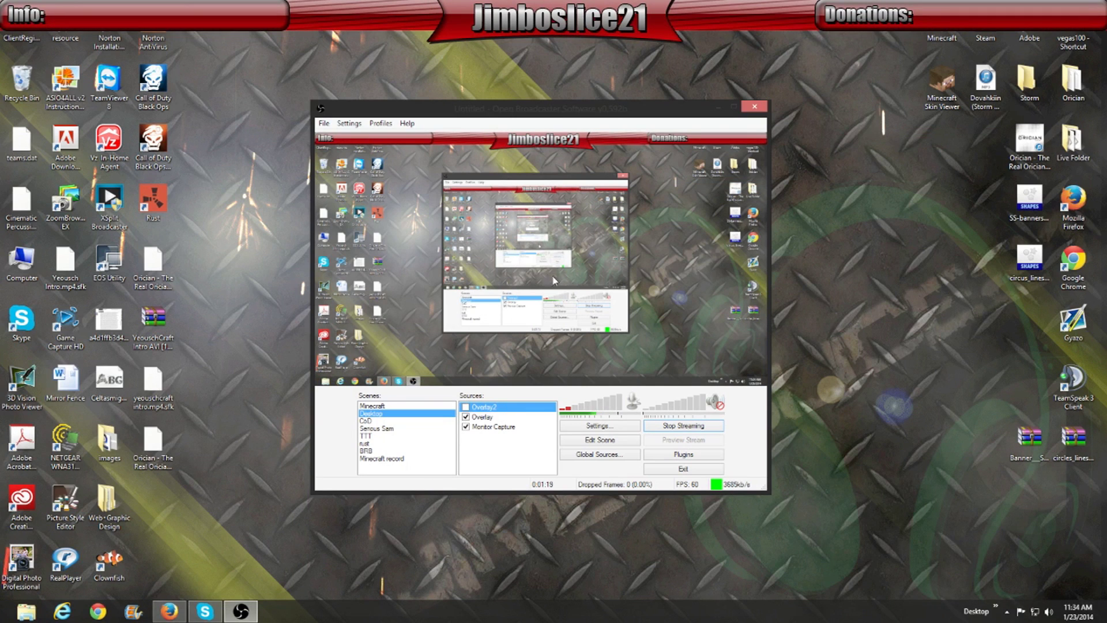
pyautogui.click(490, 455)
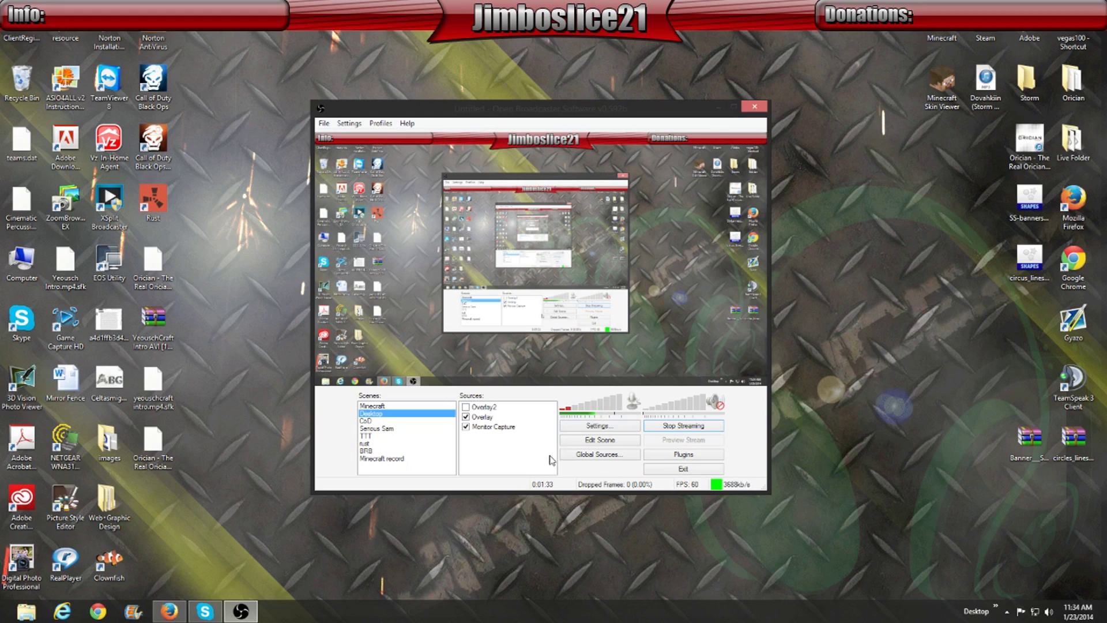
pyautogui.rightClick(489, 446)
pyautogui.moveTo(516, 450)
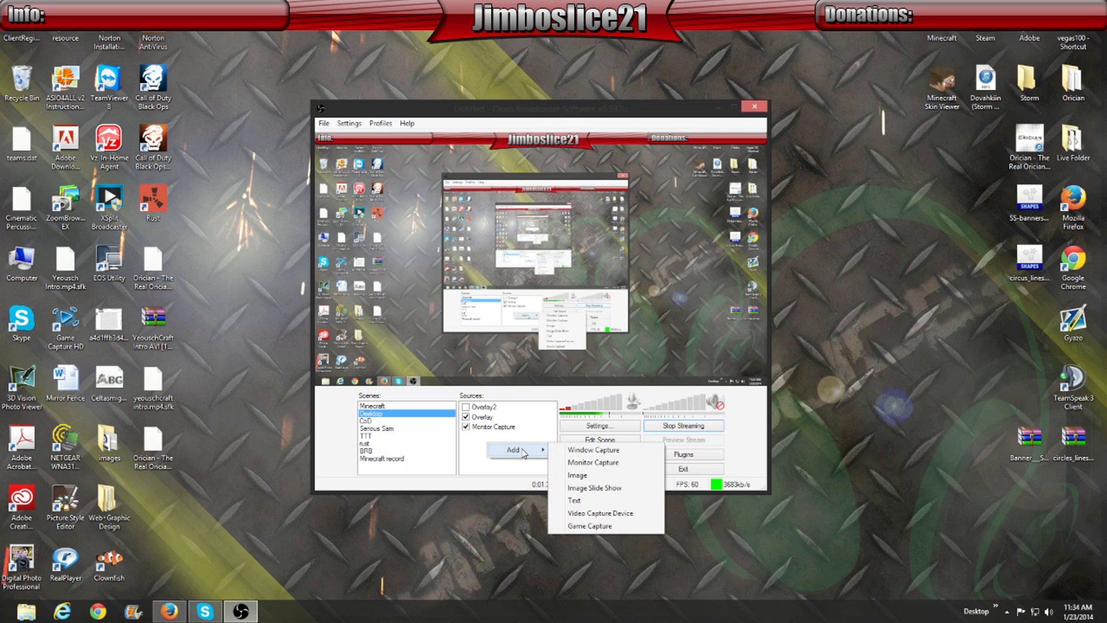
# - Add a text source named Donations and move its properties window aside
pyautogui.click(574, 500)
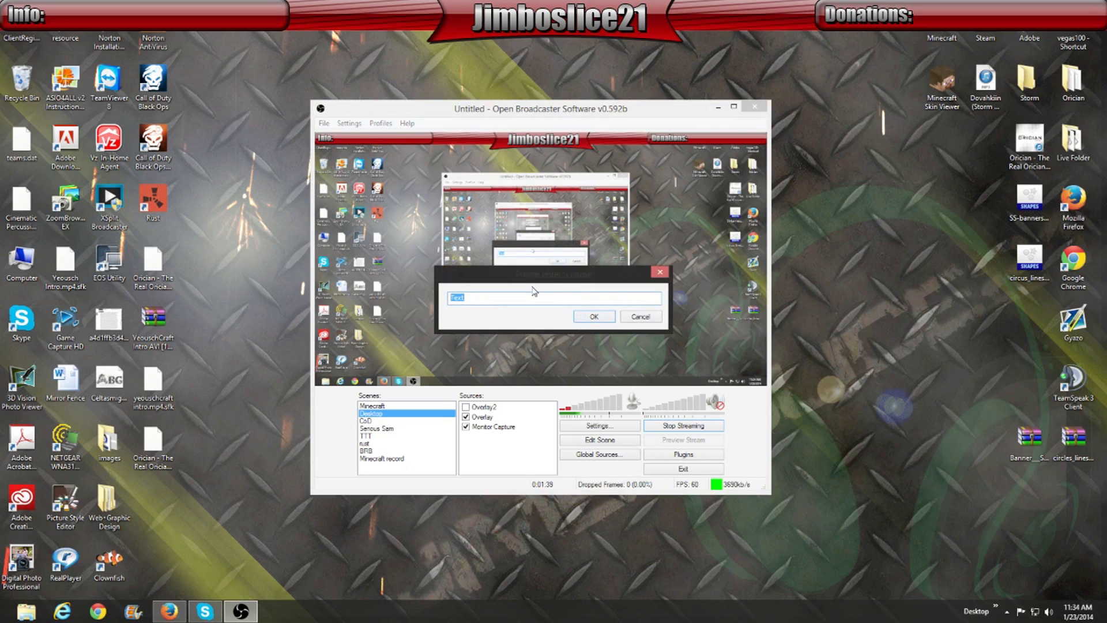
pyautogui.write('Donations')
pyautogui.press('Return')
pyautogui.moveTo(573, 152); pyautogui.dragTo(186, 184)
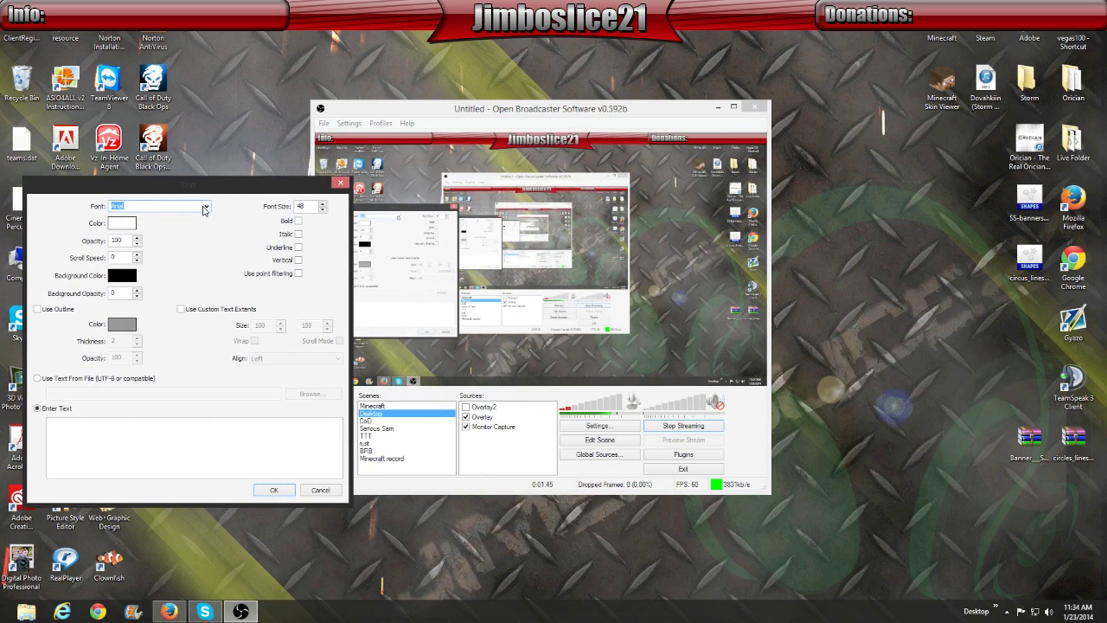
# - Make the Donations text 'Donate Please.' in outlined Ash, size 22, scroll speed 55, custom extents
pyautogui.click(206, 206)
pyautogui.click(177, 254)
pyautogui.doubleClick(311, 207)
pyautogui.write('22')
pyautogui.click(38, 309)
pyautogui.press('Tab')
pyautogui.write('55')
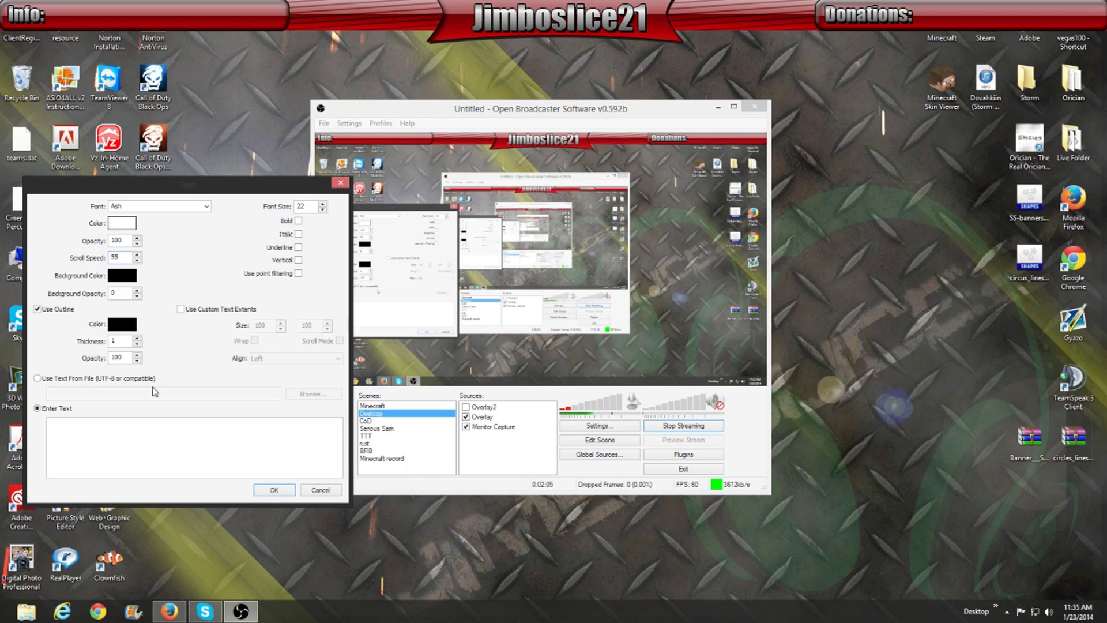
pyautogui.click(181, 310)
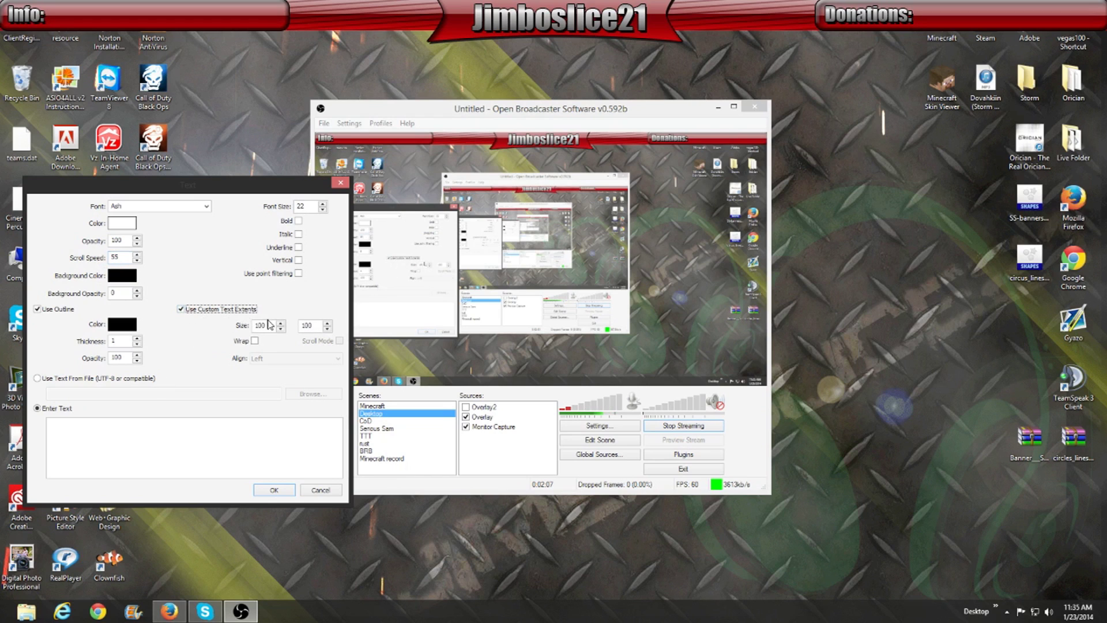
pyautogui.click(158, 447)
pyautogui.write('Donate Please.')
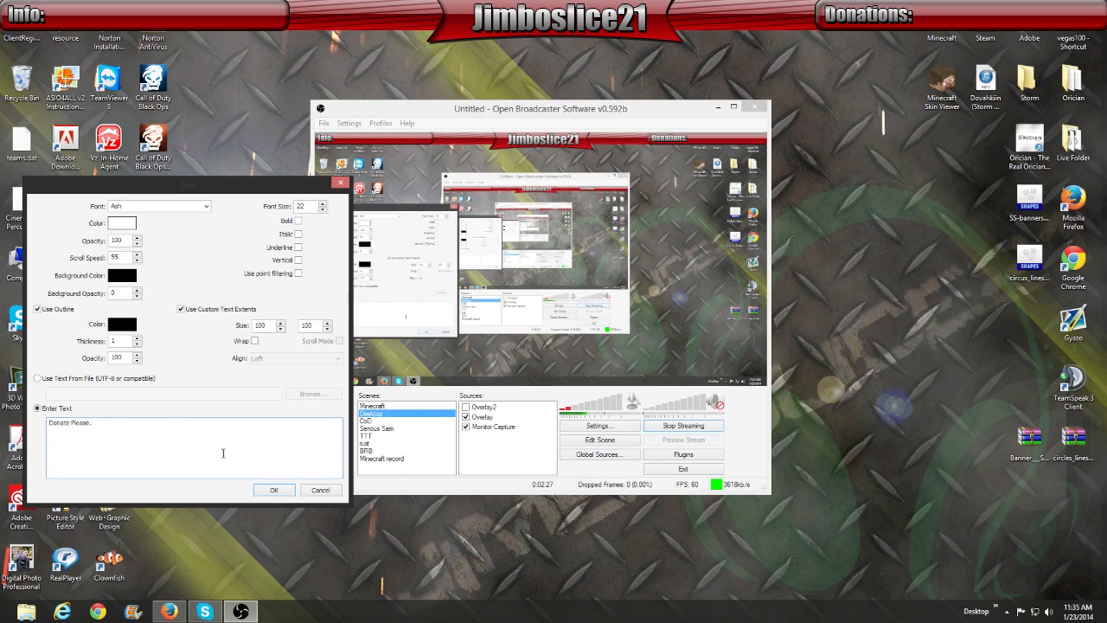
pyautogui.click(274, 491)
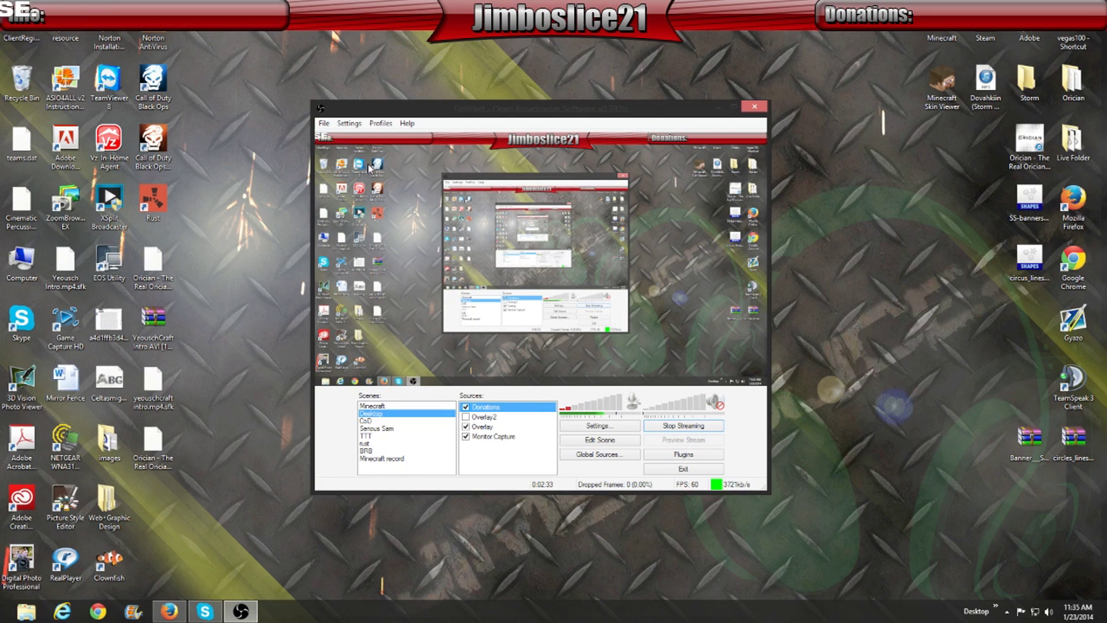
# - In Edit Scene mode, drag the Donations text into the banner's top-right Donations bar
pyautogui.click(579, 440)
pyautogui.moveTo(341, 136)
pyautogui.mouseDown()
pyautogui.moveTo(408, 154)
pyautogui.moveTo(739, 148)
pyautogui.mouseUp()
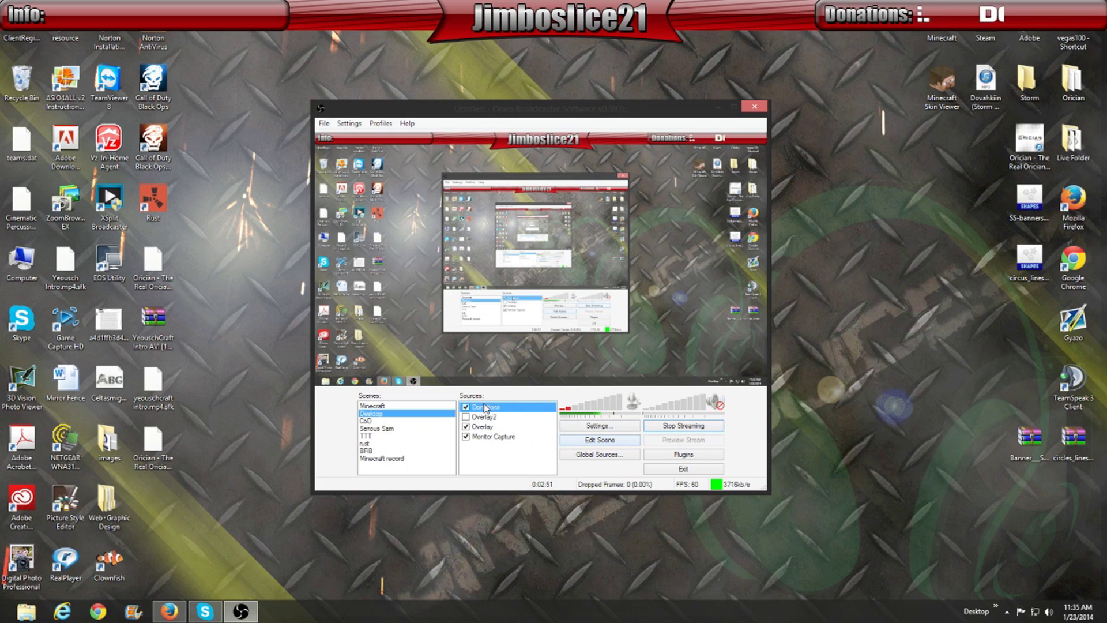
pyautogui.rightClick(491, 408)
# - Raise the Donations text's custom extents width four steps so it spans the Donations bar
pyautogui.click(526, 483)
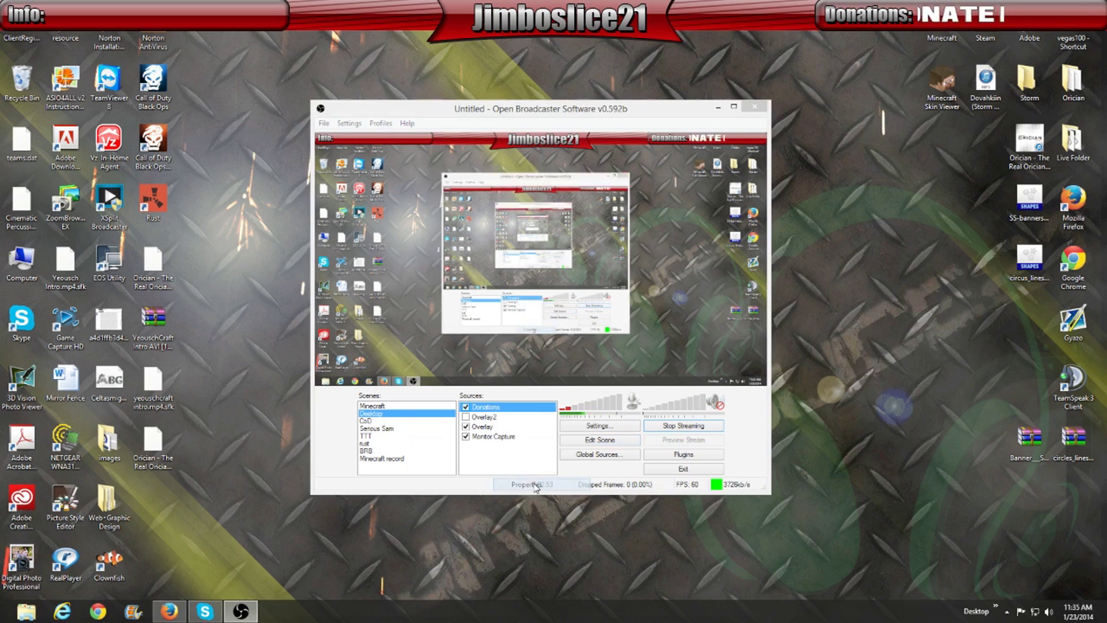
pyautogui.moveTo(519, 147); pyautogui.dragTo(186, 153)
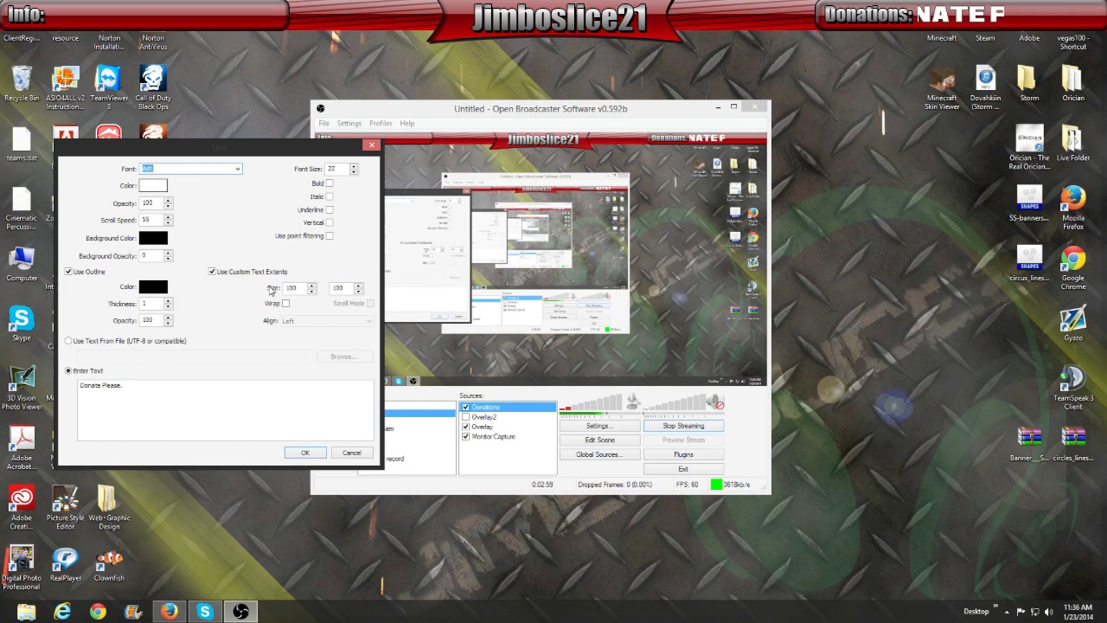
pyautogui.click(313, 285)
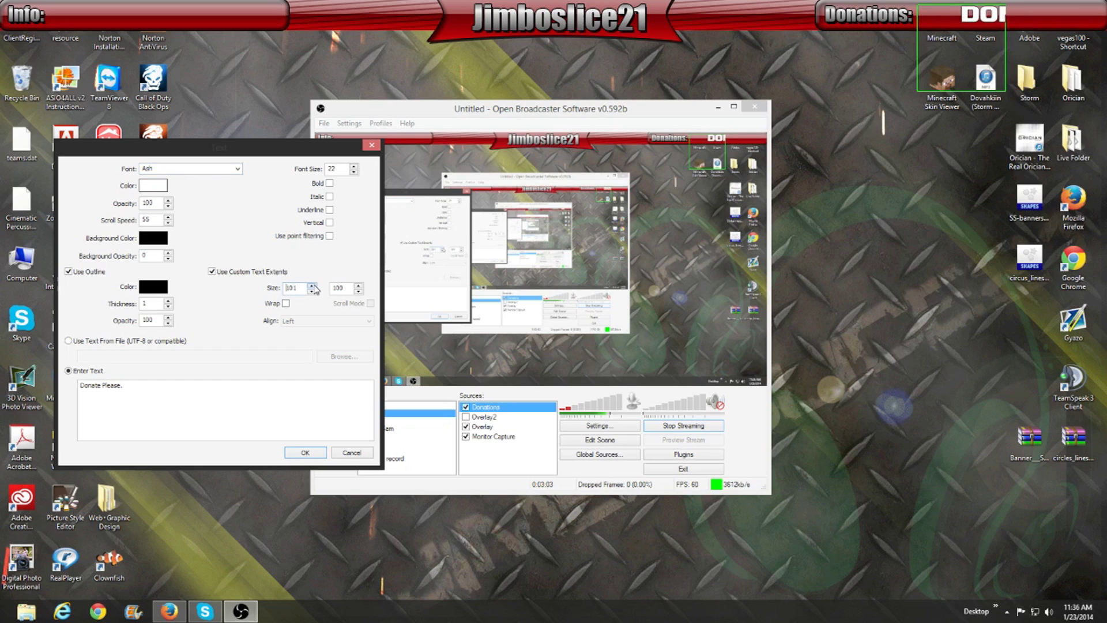
pyautogui.click(313, 285)
pyautogui.click(313, 286)
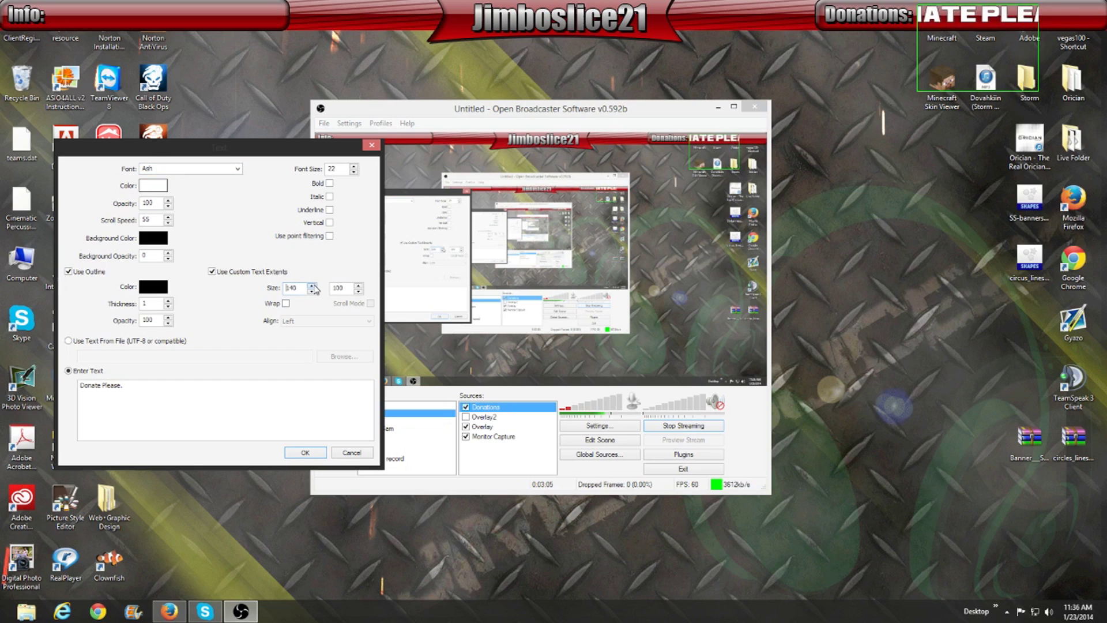
pyautogui.click(313, 286)
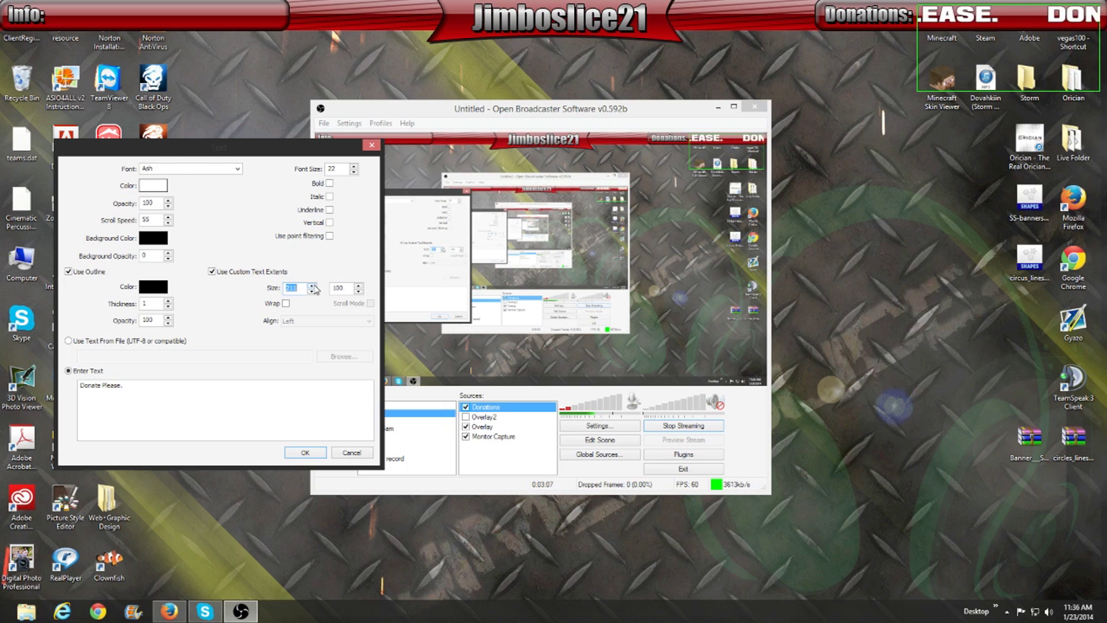
pyautogui.click(309, 453)
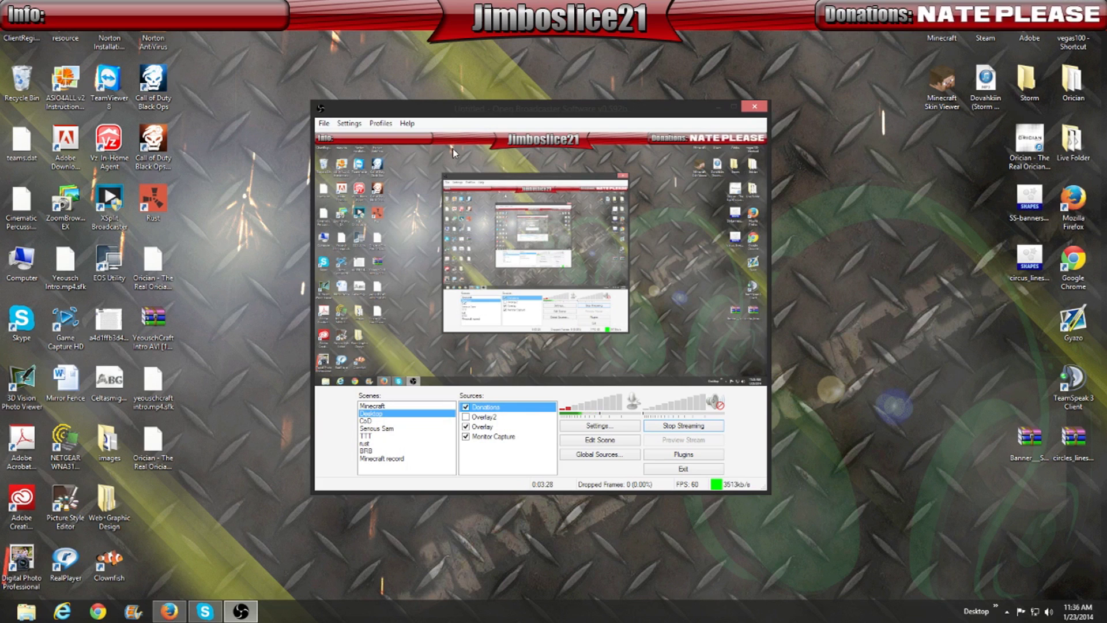
pyautogui.click(323, 123)
pyautogui.moveTo(349, 123)
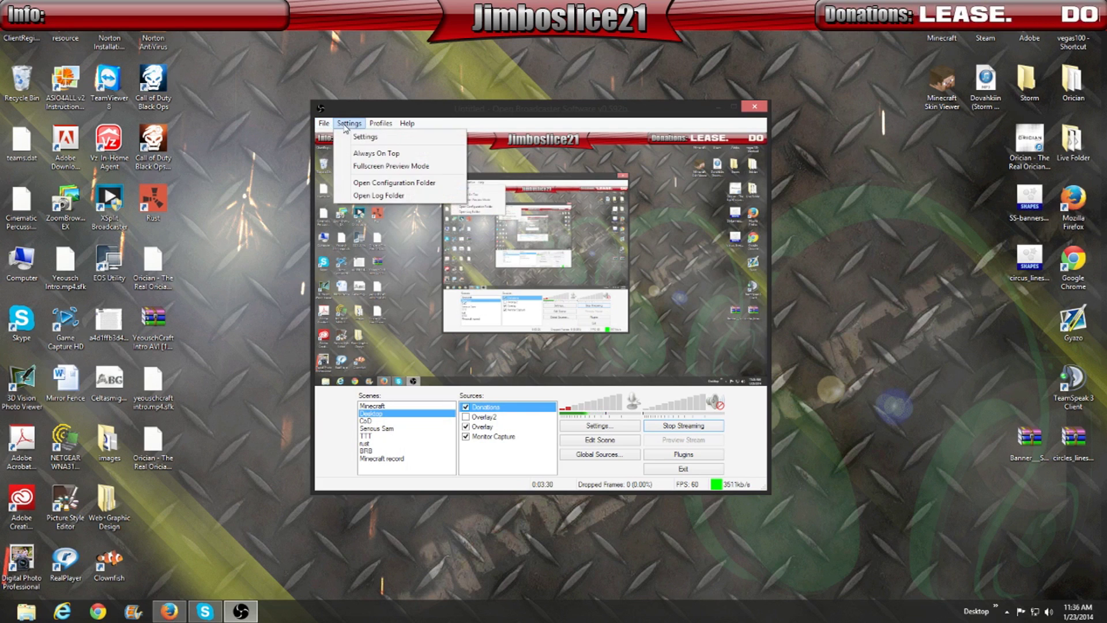
pyautogui.click(363, 137)
pyautogui.click(346, 149)
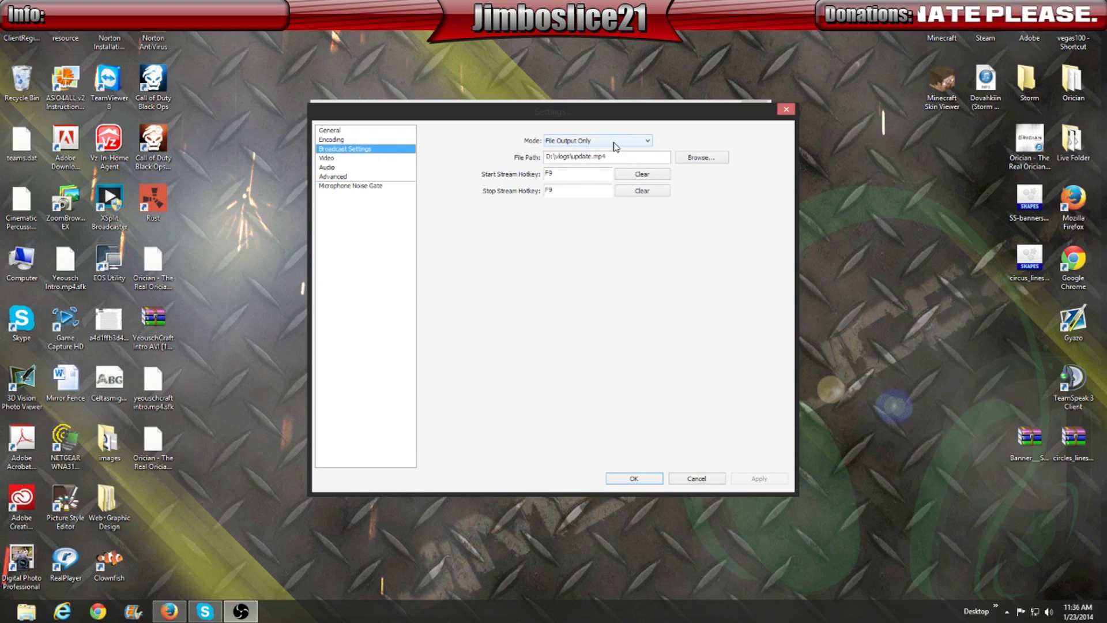
pyautogui.click(644, 144)
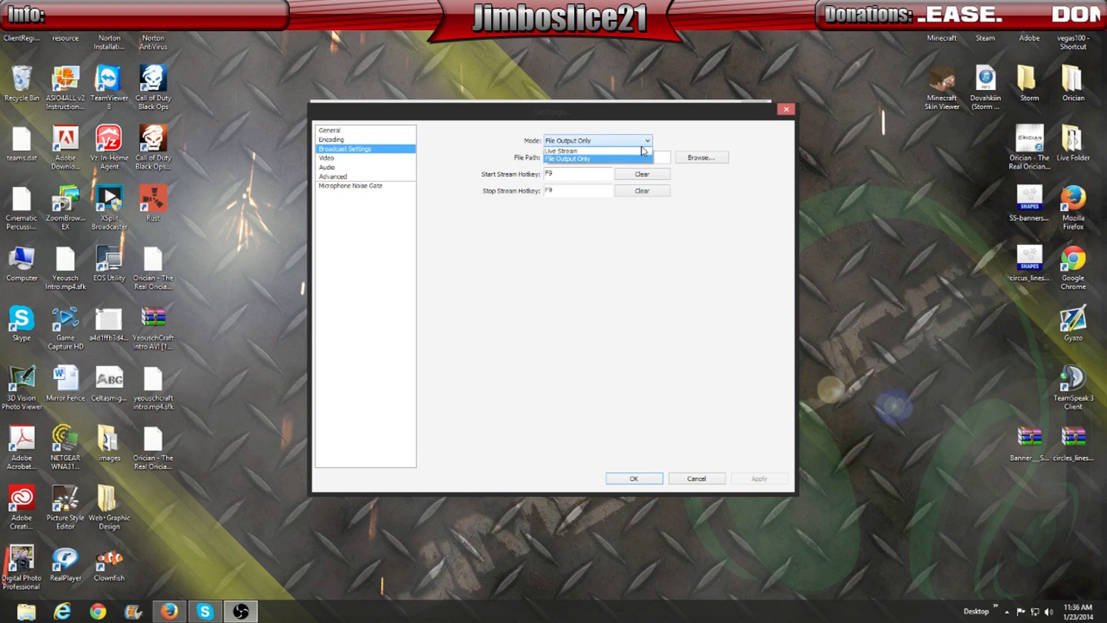
pyautogui.click(640, 148)
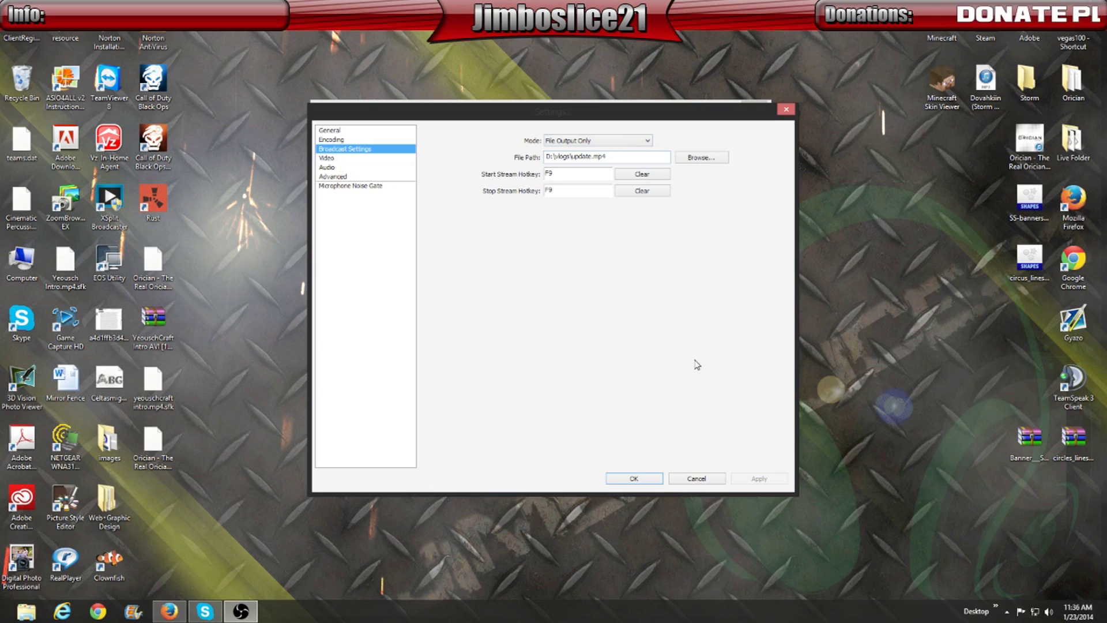
pyautogui.click(785, 109)
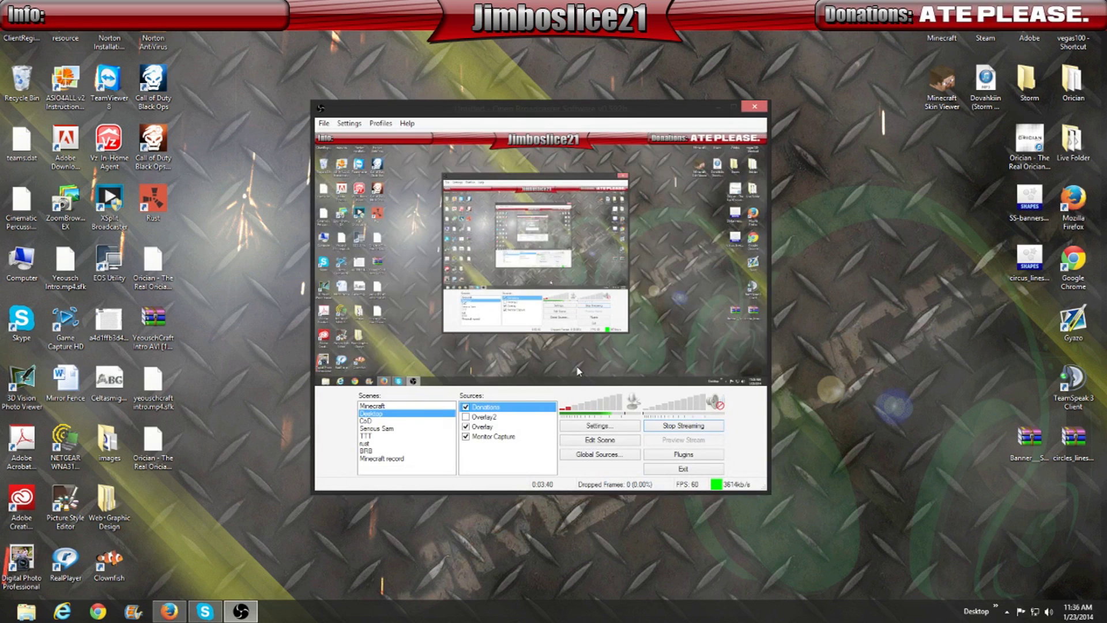